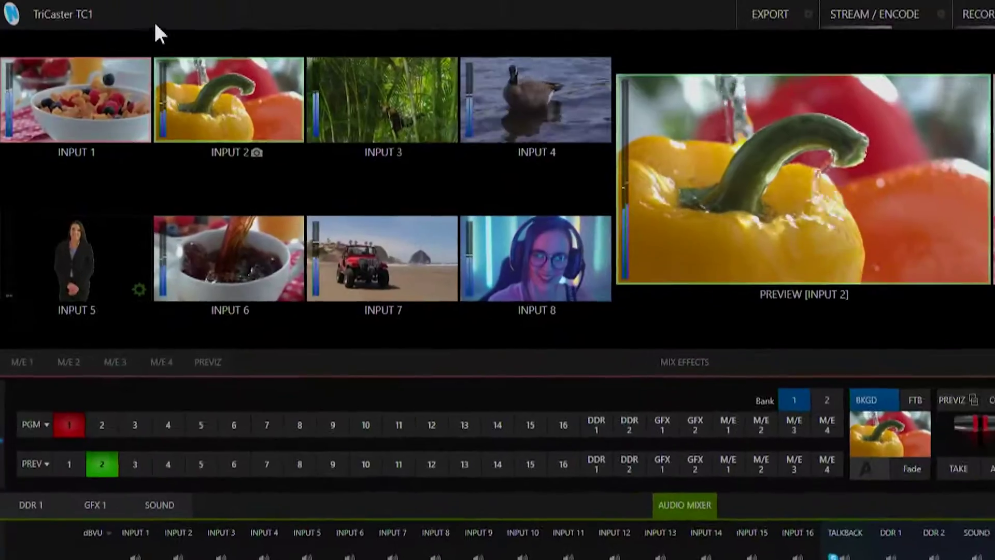
# - Create a new session macro named 'Lower Third Macros' and start recording it
pyautogui.moveTo(108, 11)
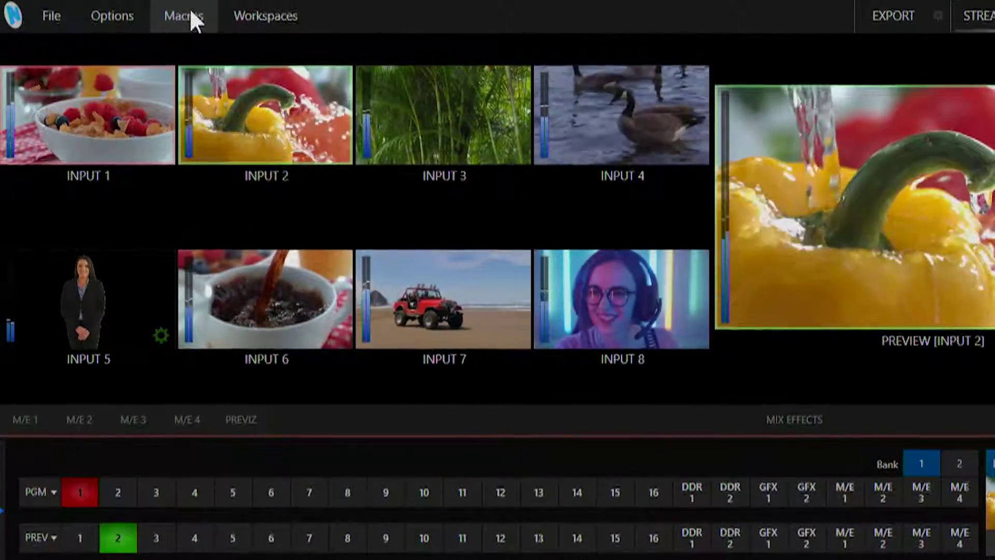
pyautogui.click(191, 18)
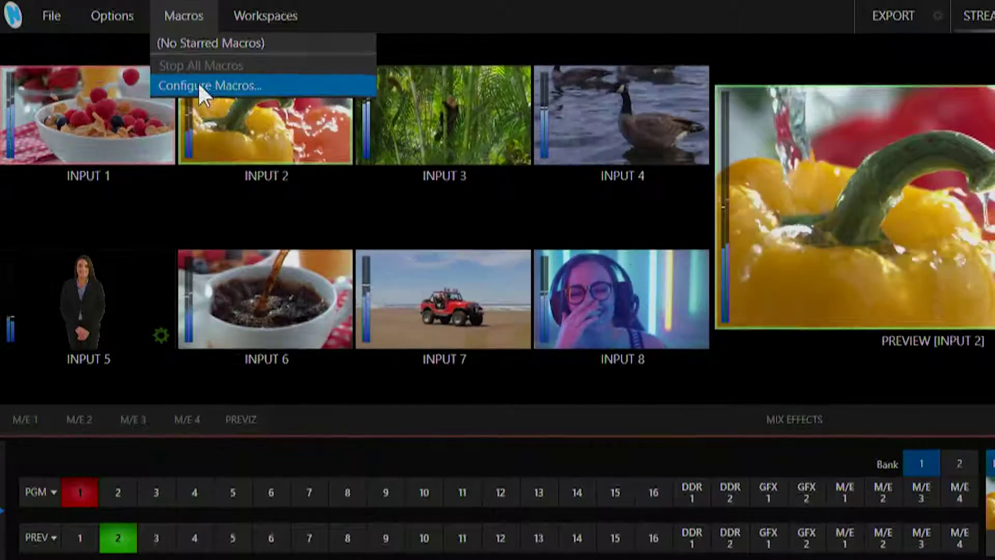
pyautogui.click(200, 88)
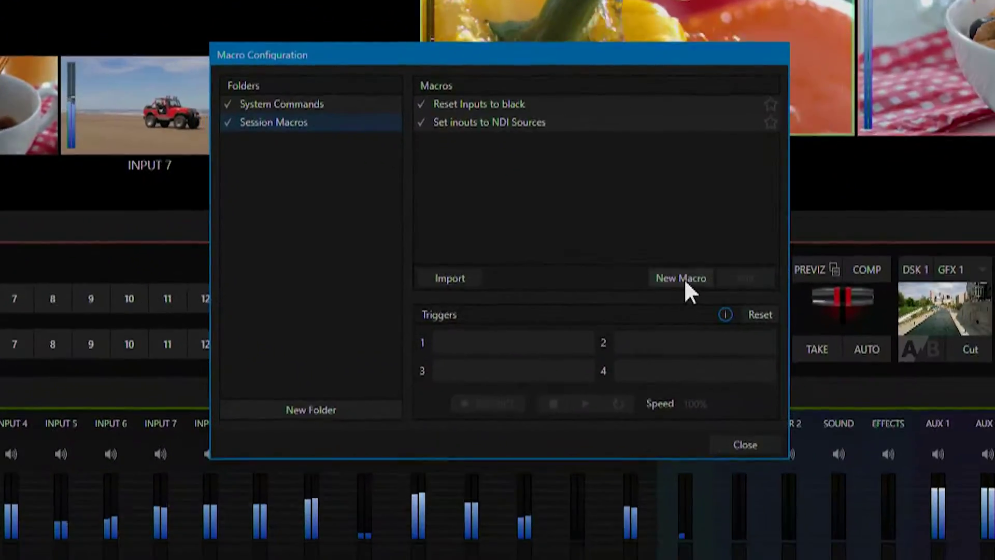
pyautogui.click(763, 332)
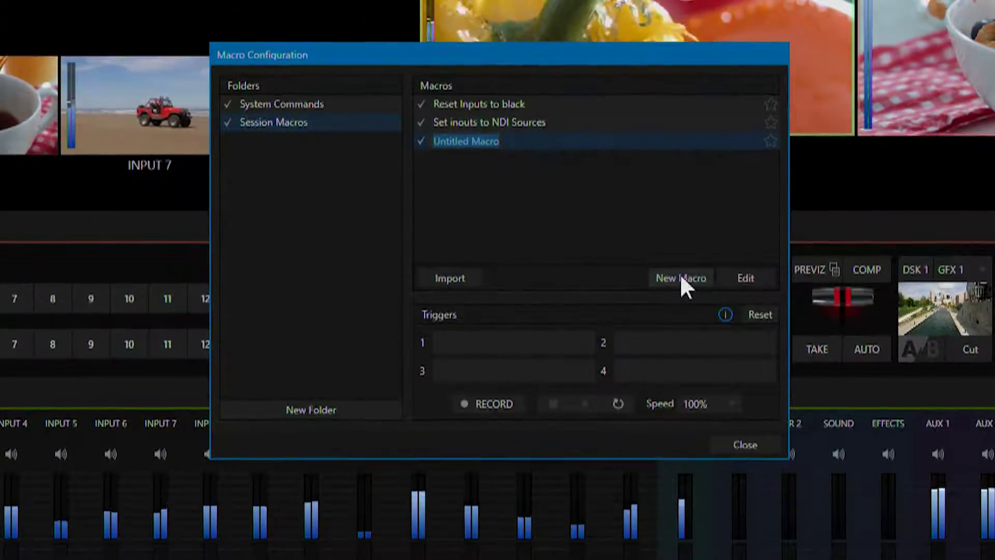
pyautogui.write('Iower 1')
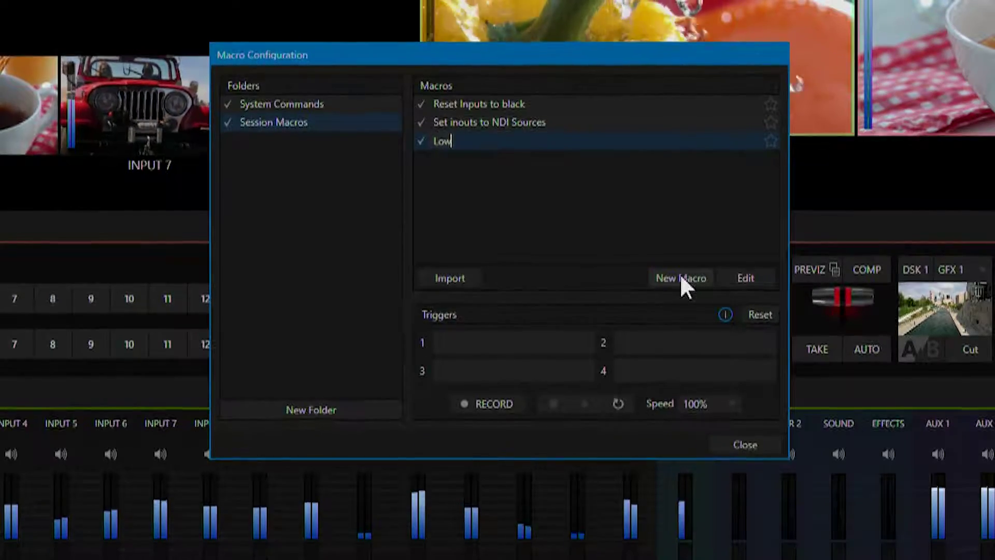
pyautogui.write('h')
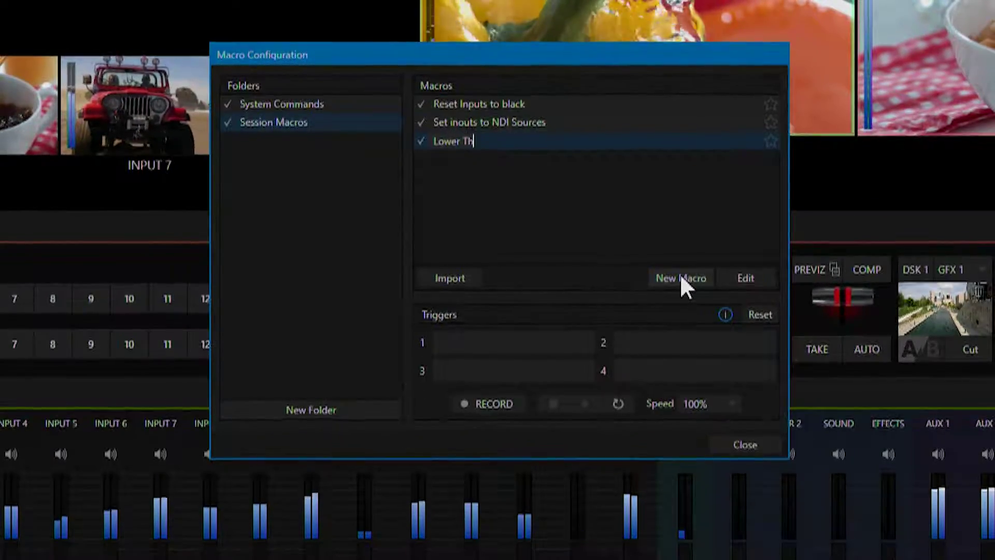
pyautogui.write('ird Macros')
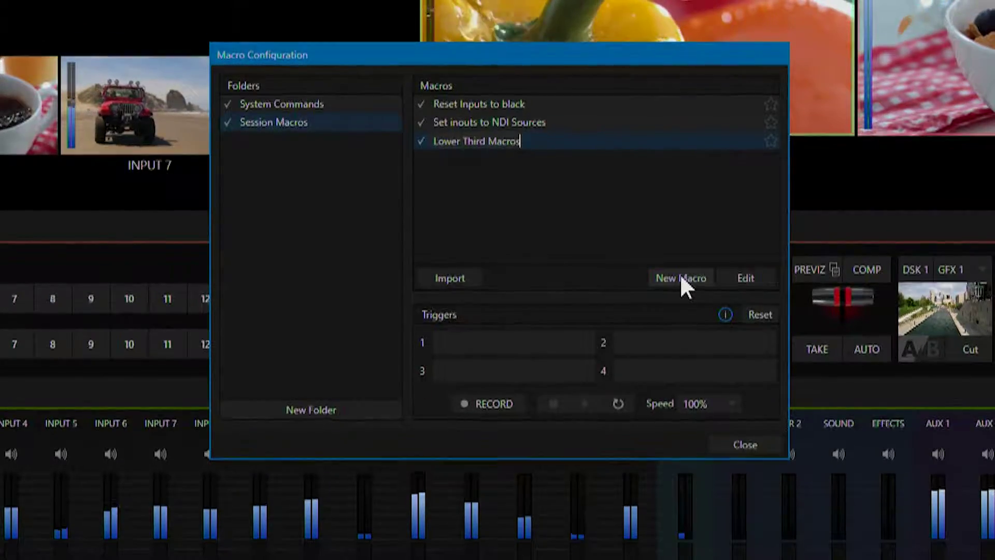
pyautogui.press('Return')
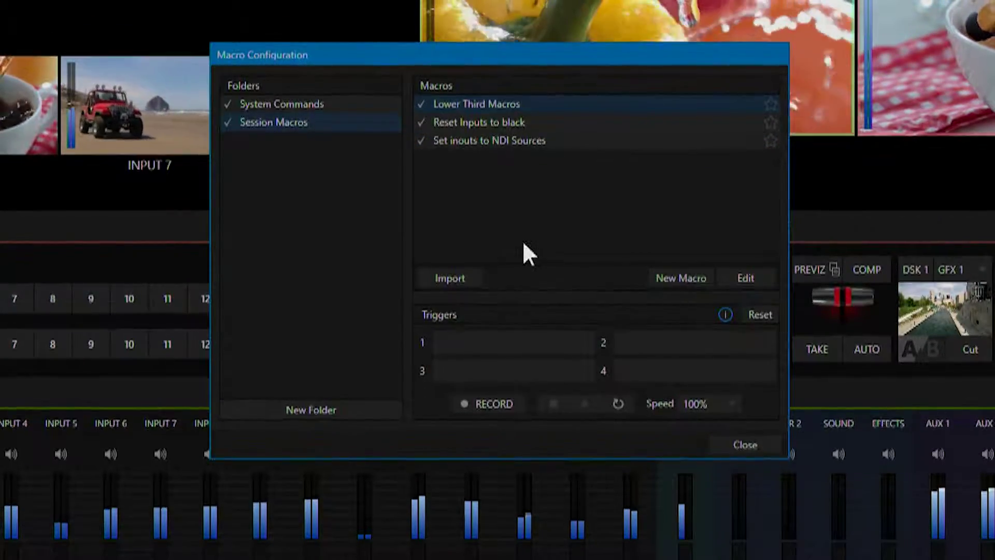
pyautogui.click(481, 404)
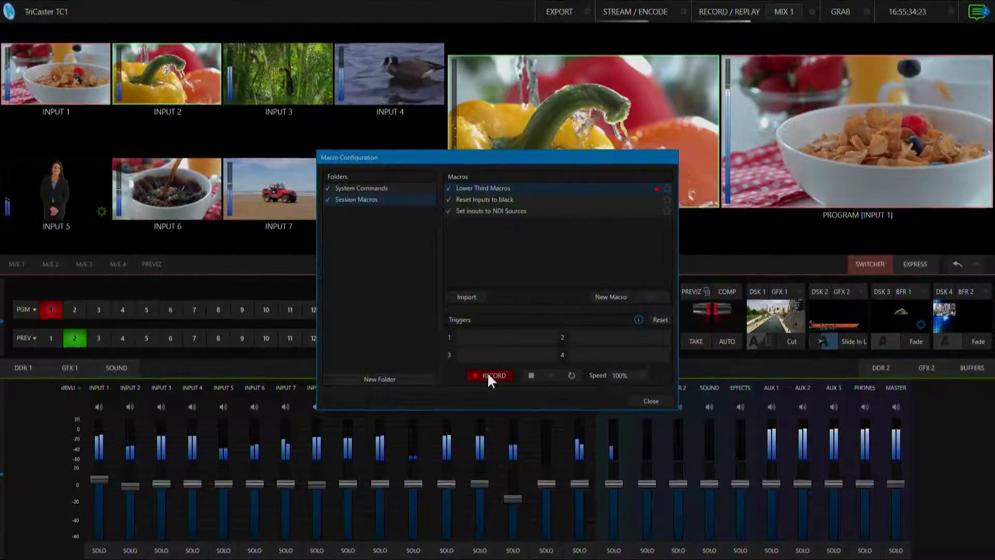
# - Record the DSK 2 lower third sliding onto Program and off, then stop and play it back
pyautogui.click(839, 308)
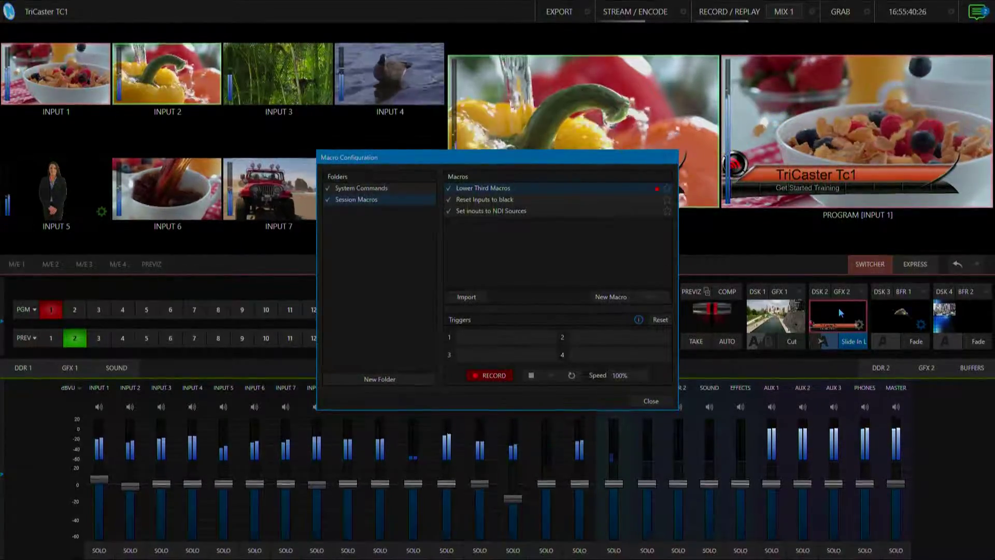
pyautogui.click(841, 313)
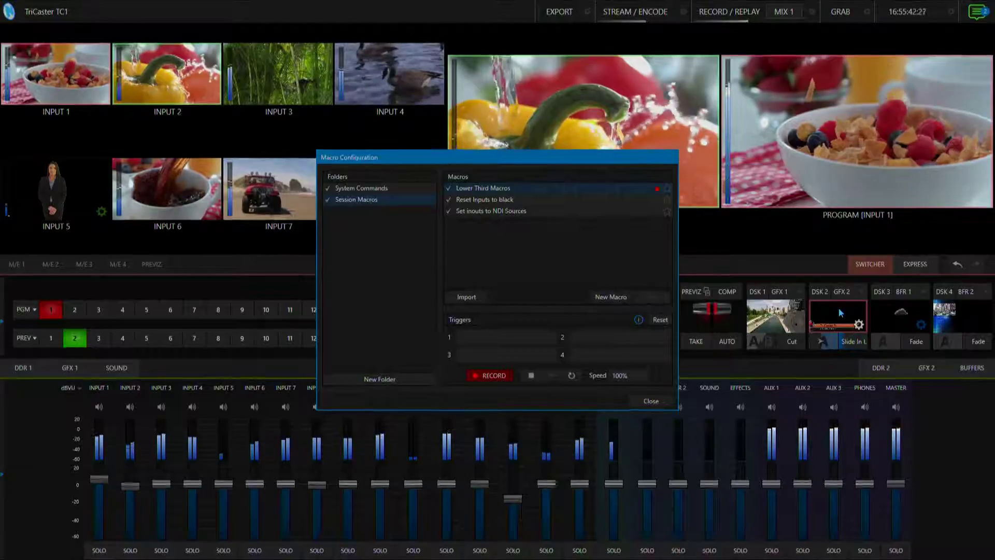
pyautogui.click(490, 374)
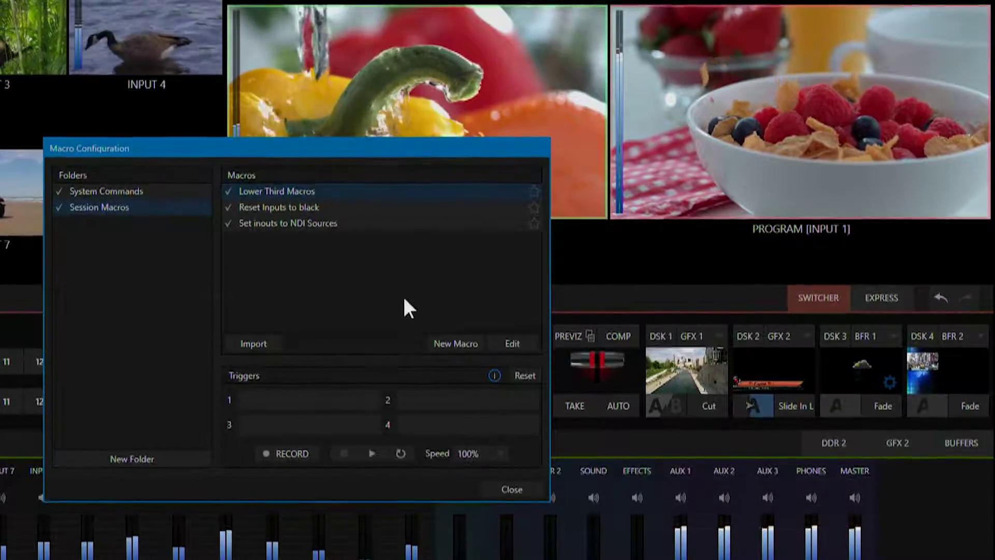
pyautogui.click(373, 453)
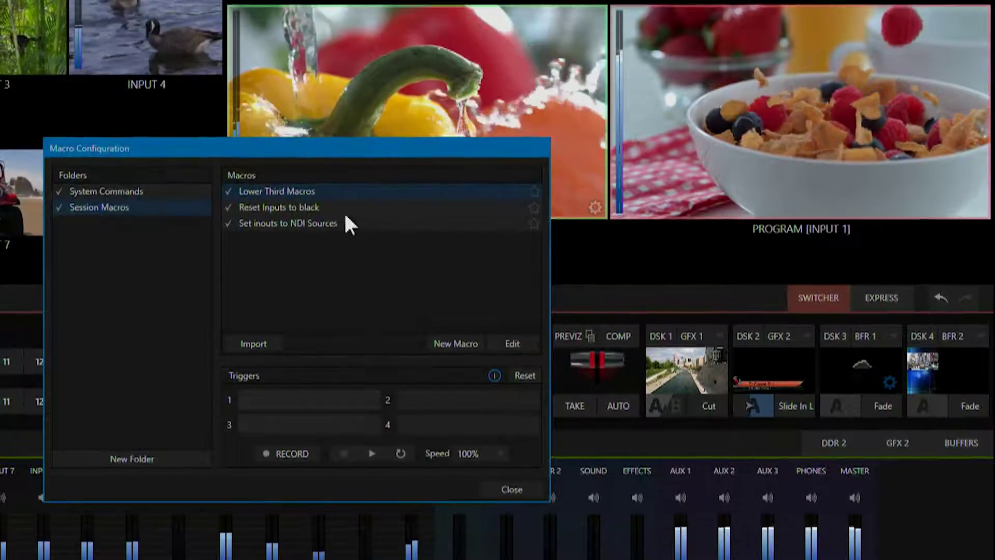
pyautogui.click(518, 347)
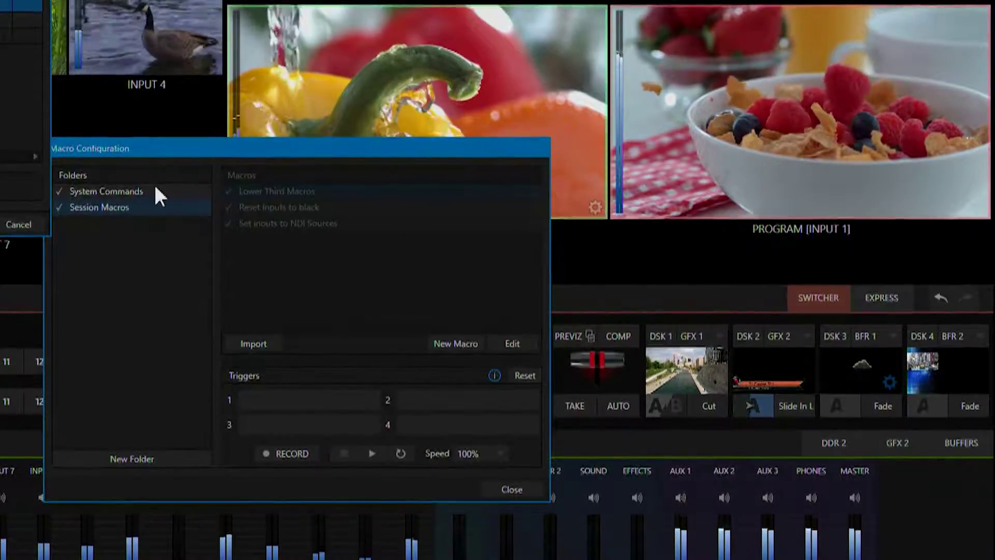
# - Change the second step's delay from 270.07 to 300 frames, accept, and replay the macro
pyautogui.moveTo(1, 0); pyautogui.dragTo(146, 72)
pyautogui.moveTo(230, 71); pyautogui.dragTo(340, 116)
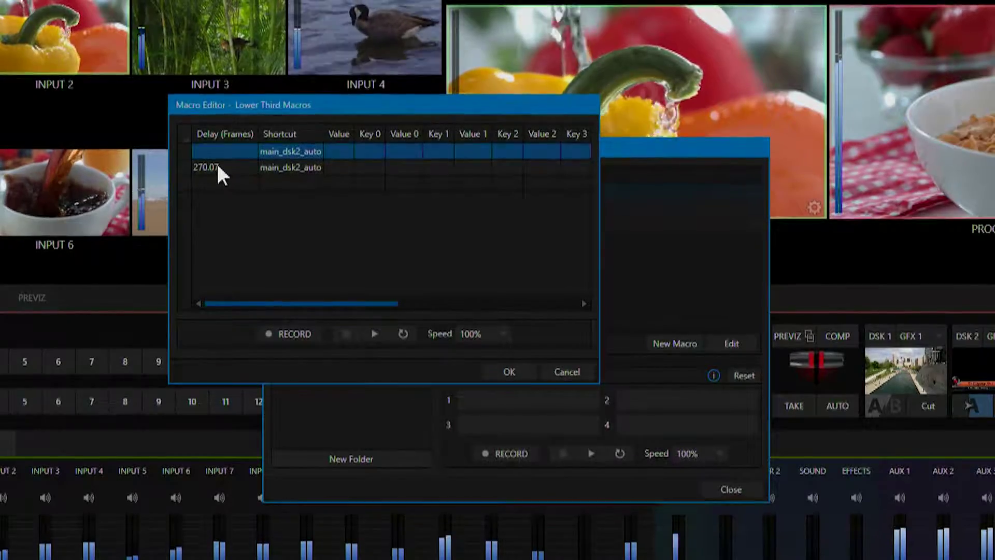
pyautogui.click(210, 167)
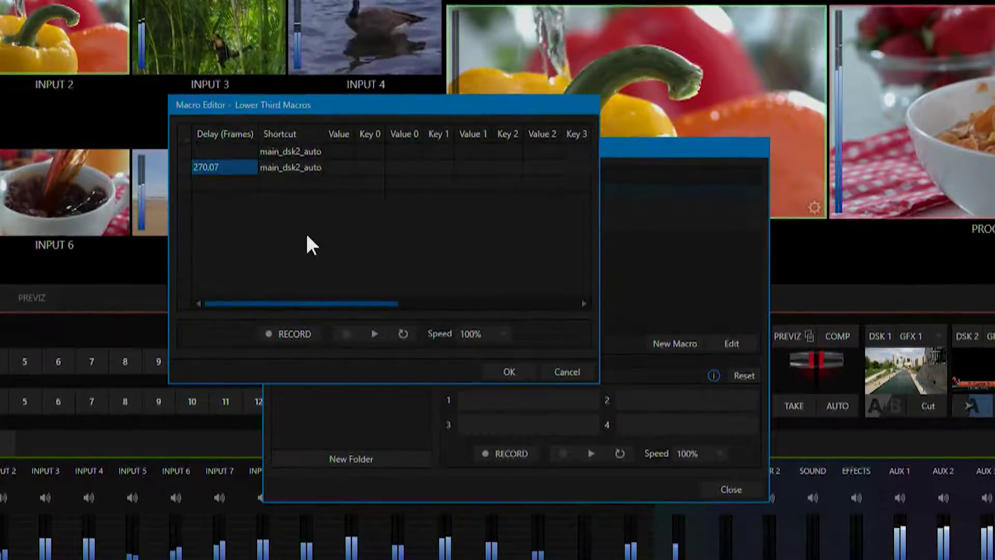
pyautogui.write('300')
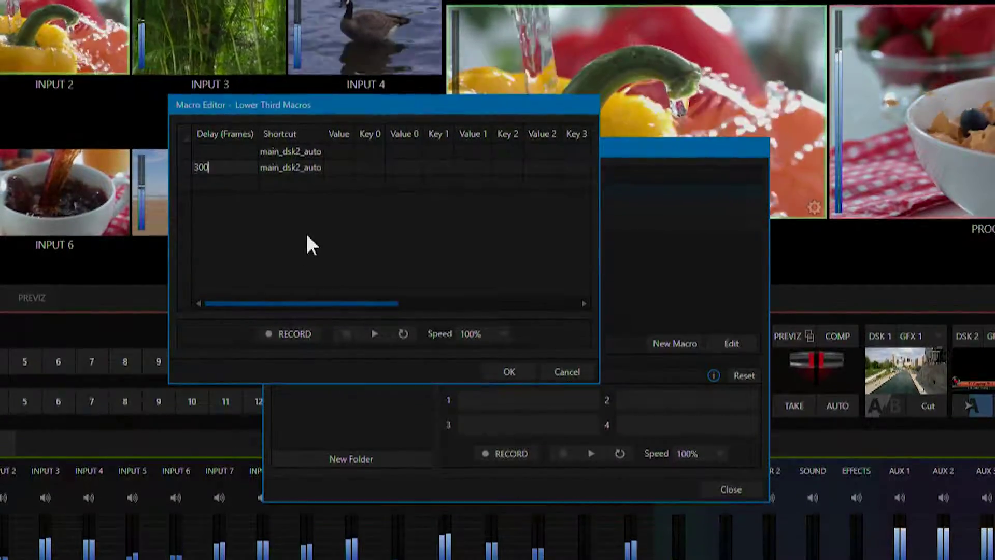
pyautogui.press('Return')
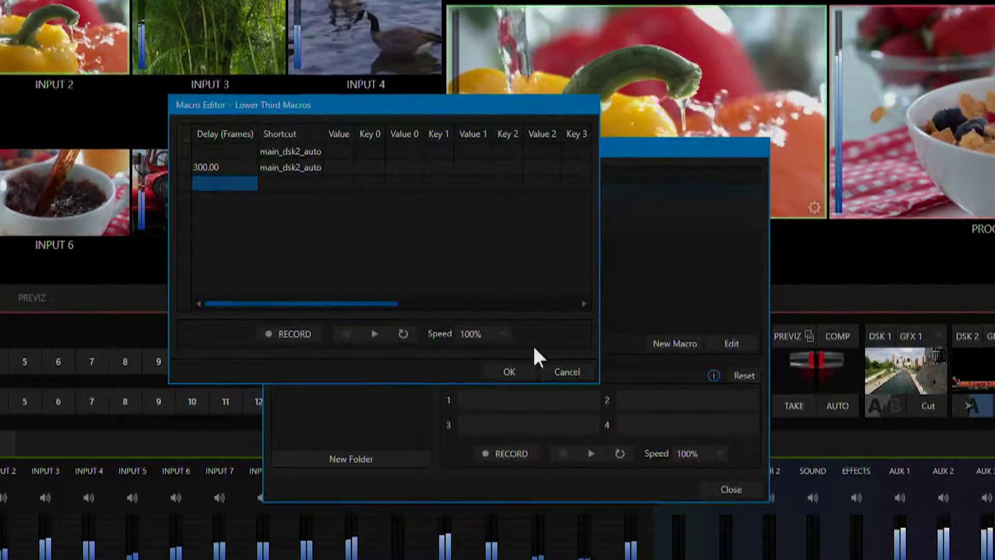
pyautogui.click(508, 371)
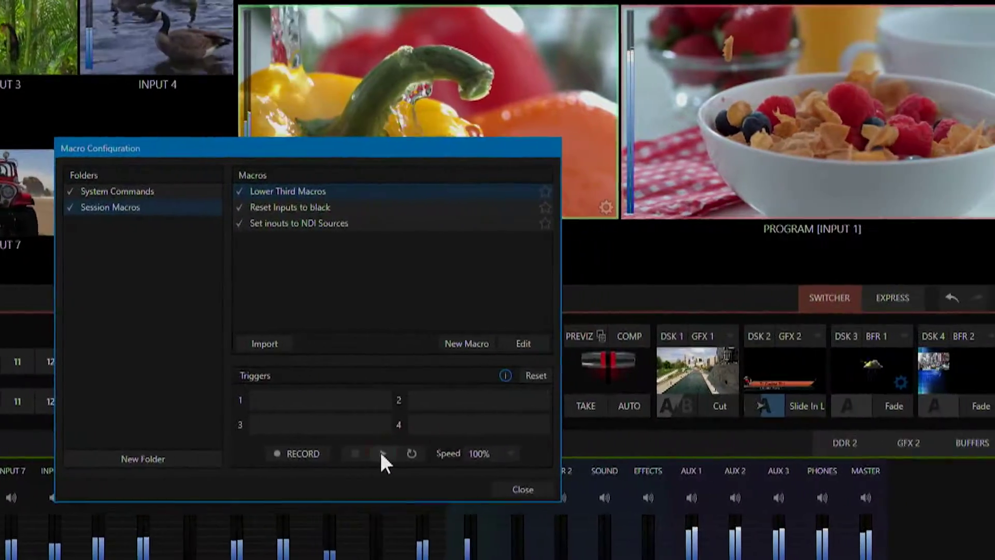
pyautogui.click(591, 453)
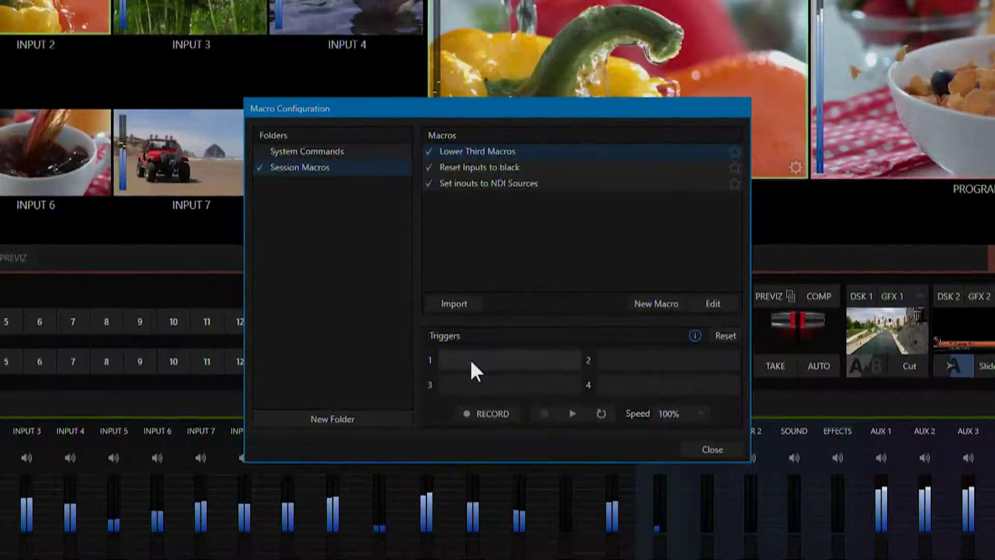
# - Assign the A key as the first trigger and fire the macro with it
pyautogui.click(480, 339)
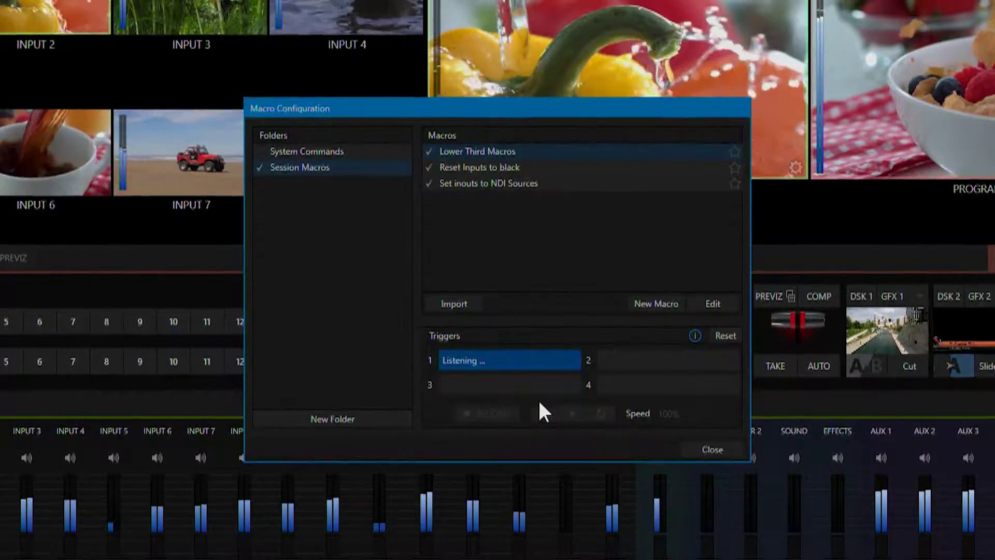
pyautogui.press('a')
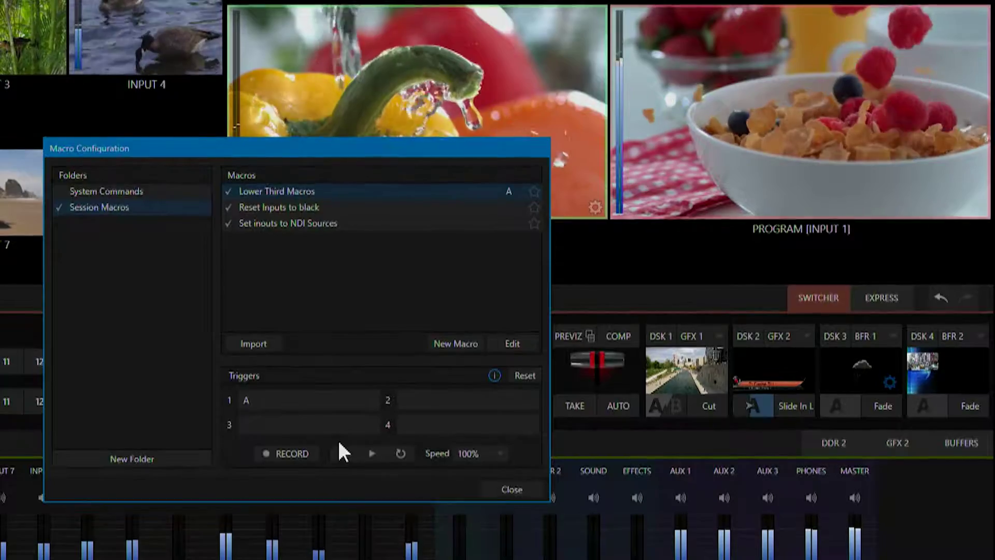
pyautogui.press('a')
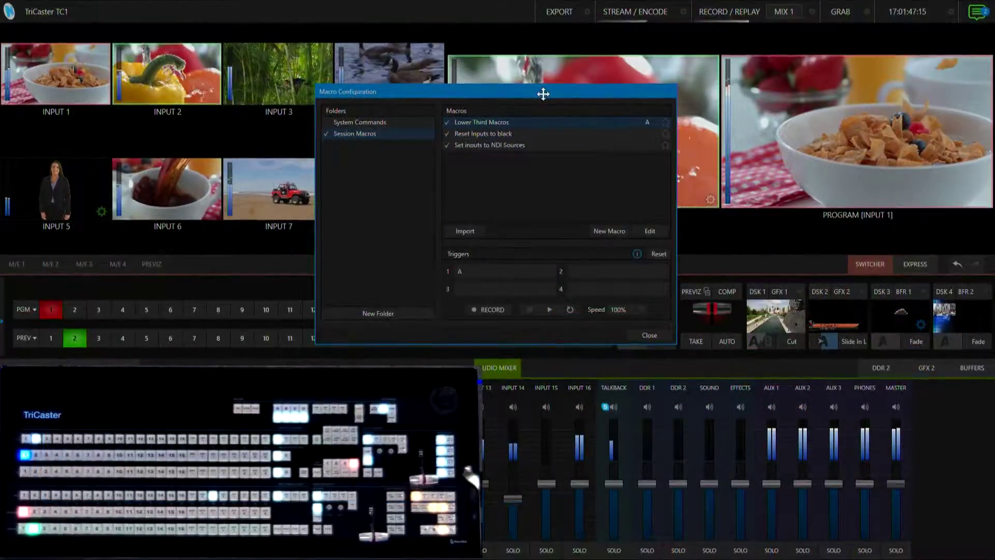
# - Assign the control panel's DSK row 1 button as the macro's third trigger
pyautogui.click(477, 288)
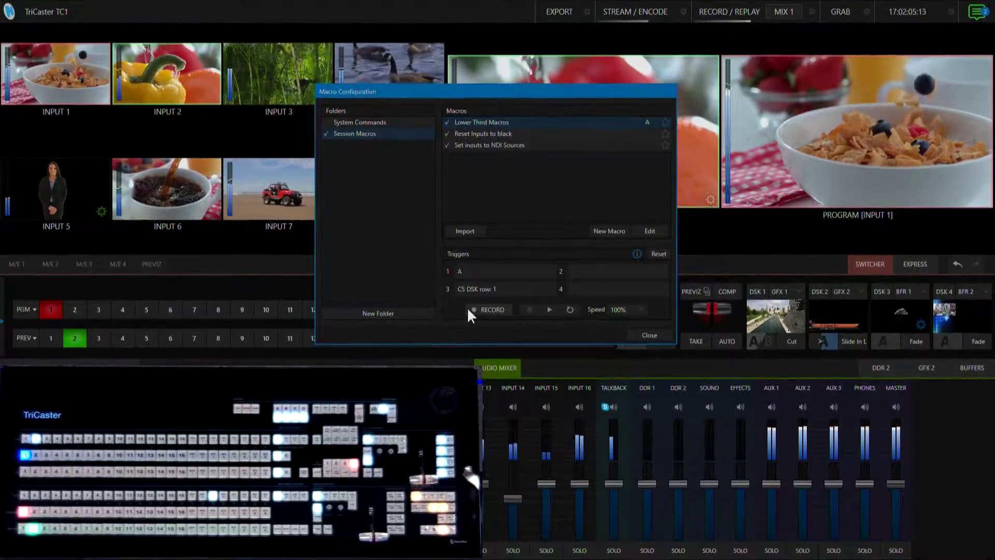
pyautogui.click(469, 309)
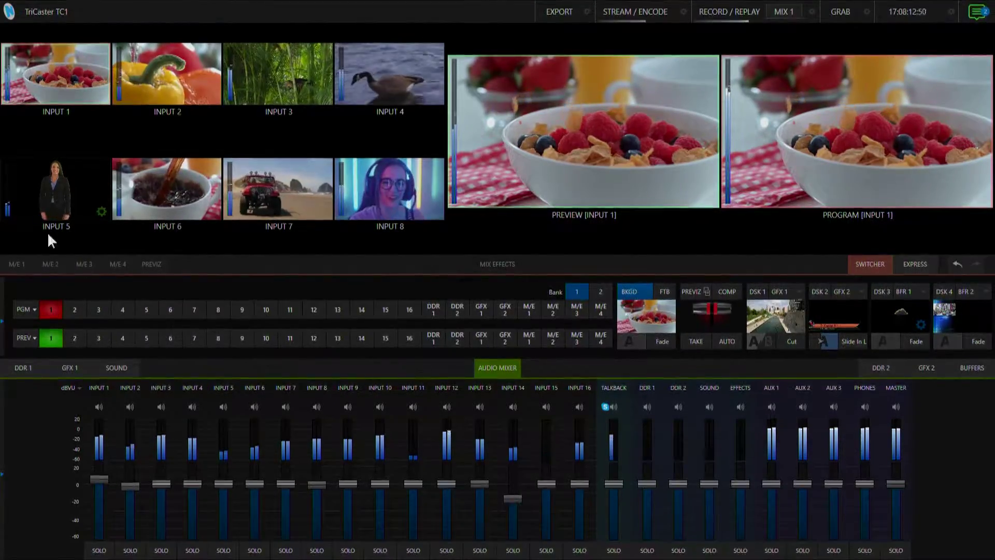
# - Enable Automation's Run Macro at audio level option in INPUT 1's Processing settings
pyautogui.click(101, 96)
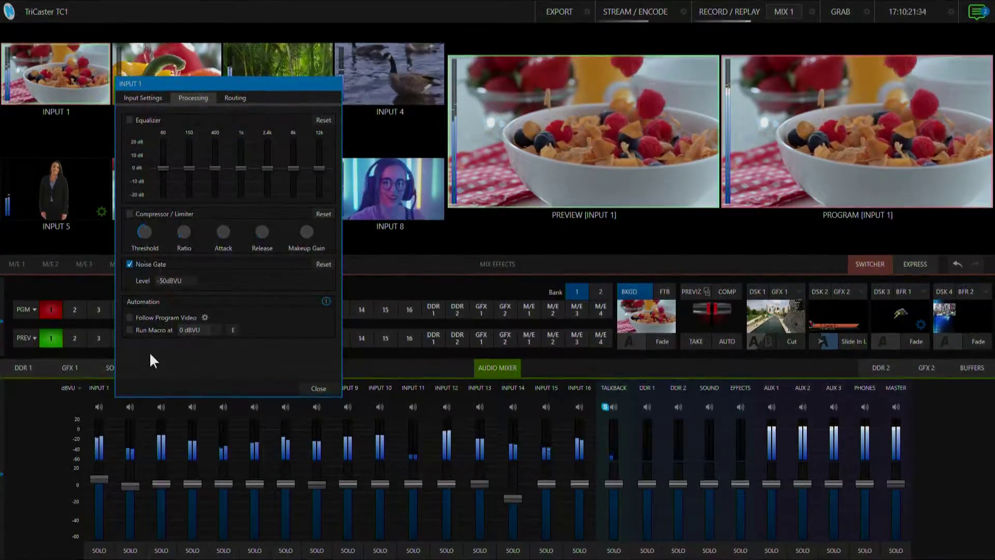
pyautogui.click(130, 330)
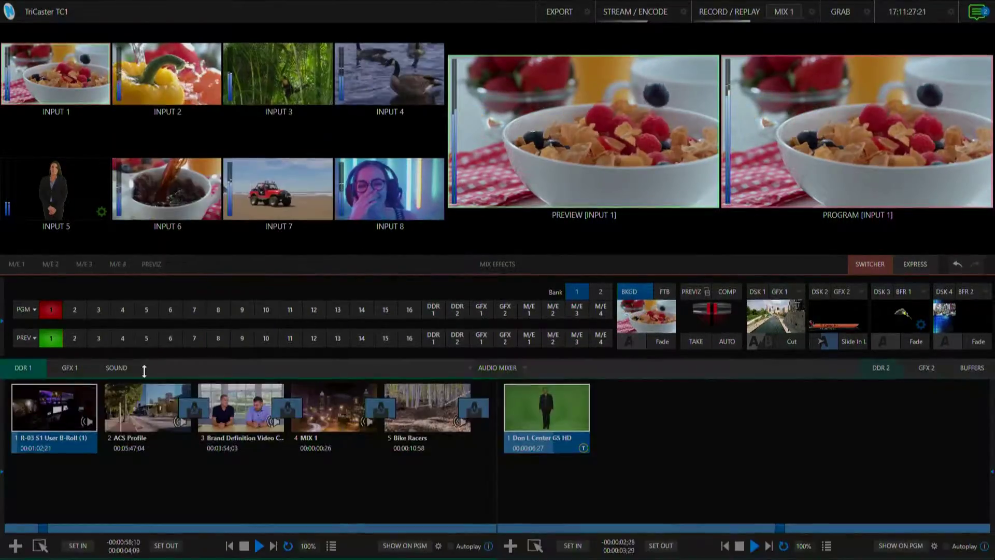
# - Open the first DDR 1 clip's Automation settings and list the On End macro options
pyautogui.rightClick(54, 406)
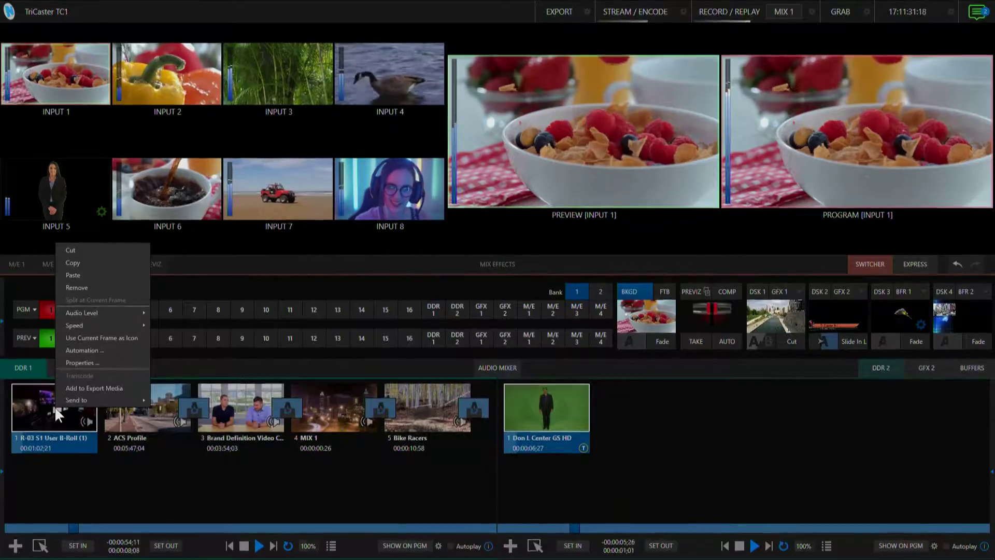
pyautogui.click(109, 349)
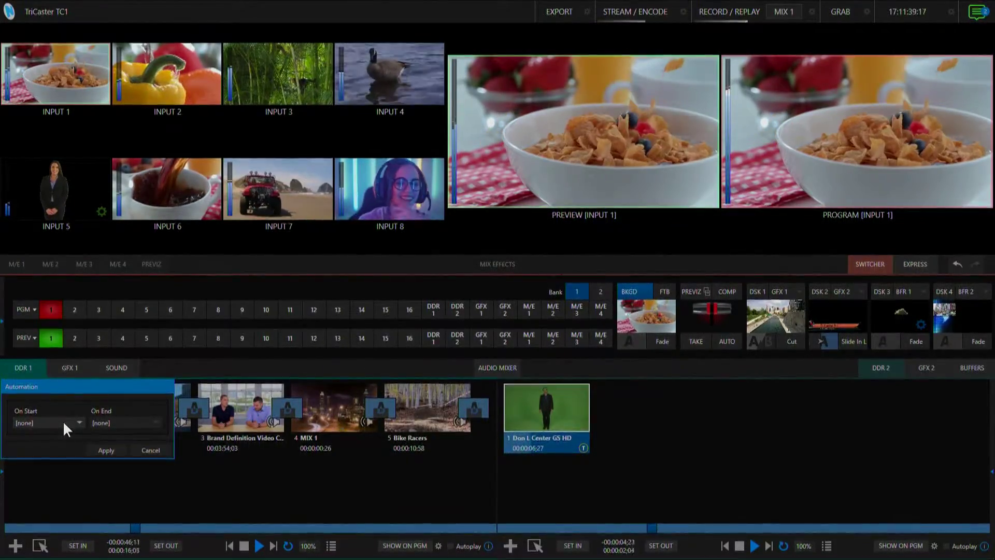
pyautogui.click(112, 420)
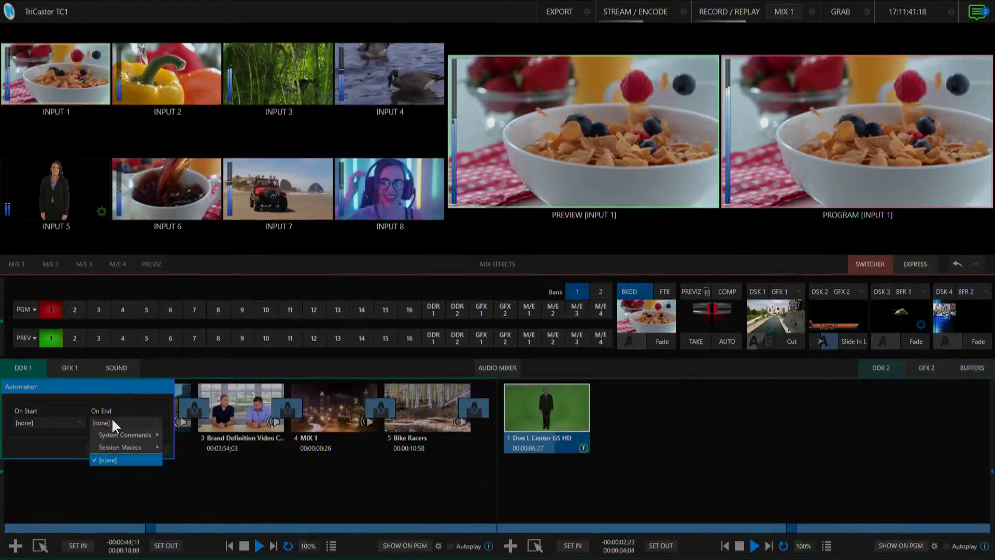